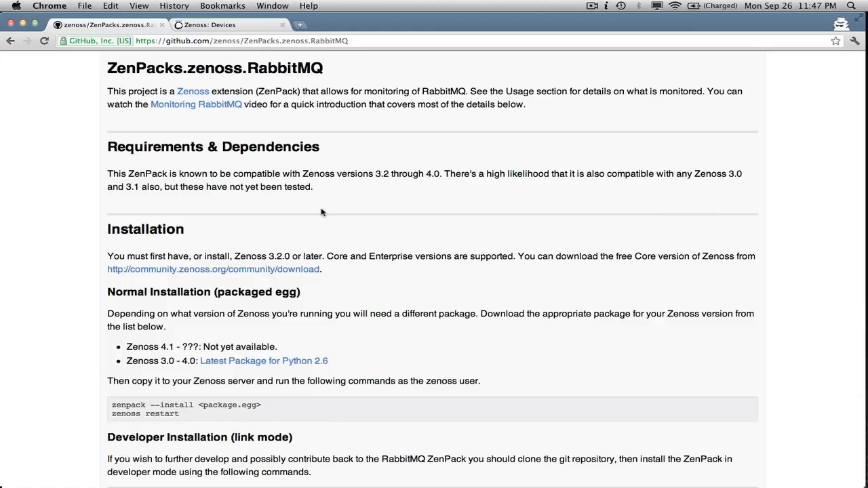
Open the configuration properties of device 192.168.77.100 in Zenoss and filter the category by "command".
left_click(219, 31)
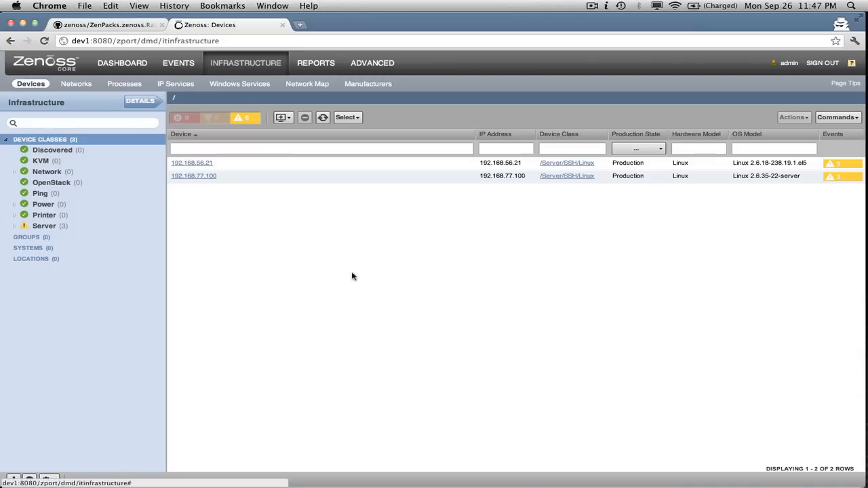
left_click(203, 177)
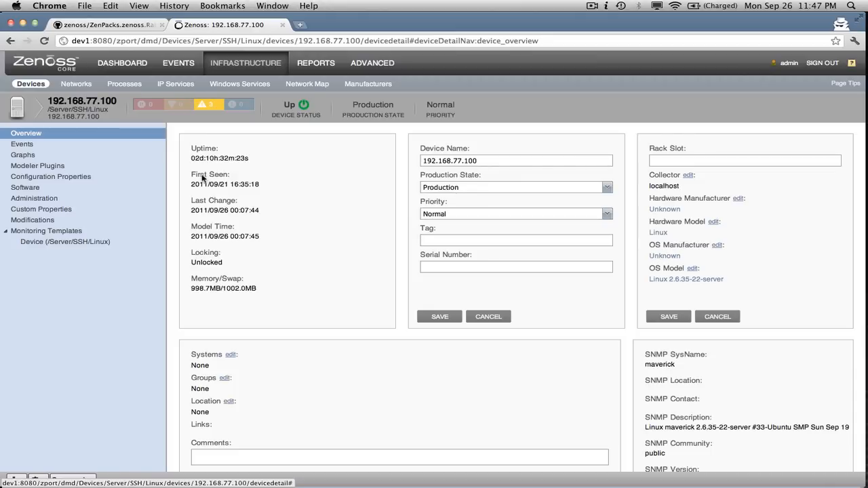
left_click(69, 176)
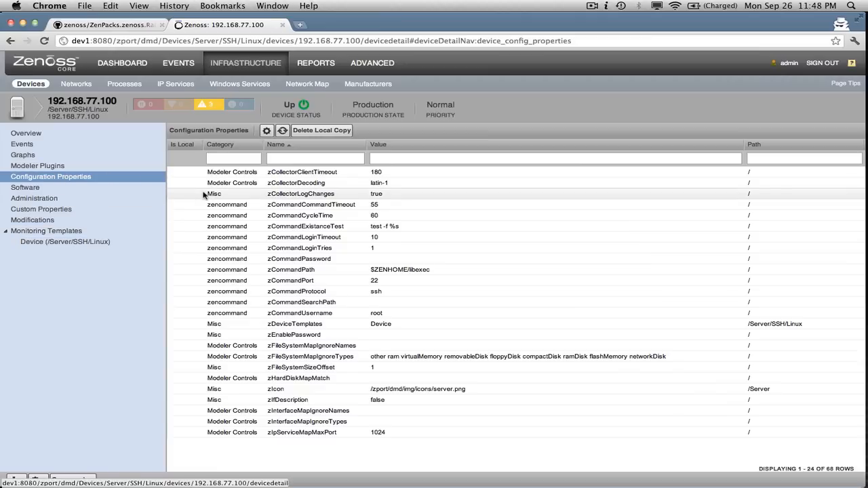
left_click(226, 159)
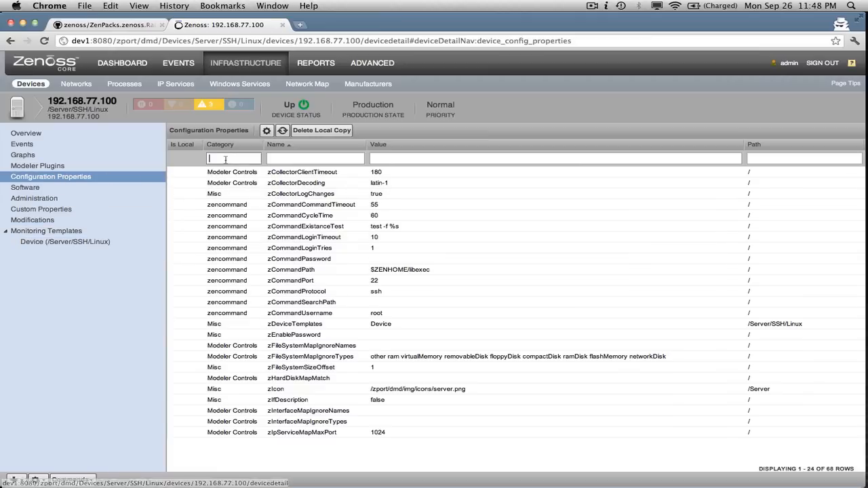
type("command")
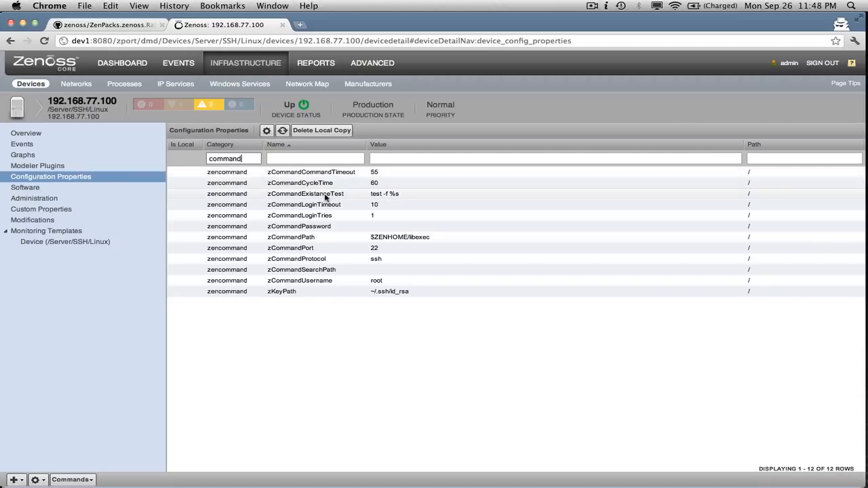
Review the SSH credential properties zCommandUsername, zCommandPassword and zKeyPath.
left_click(307, 281)
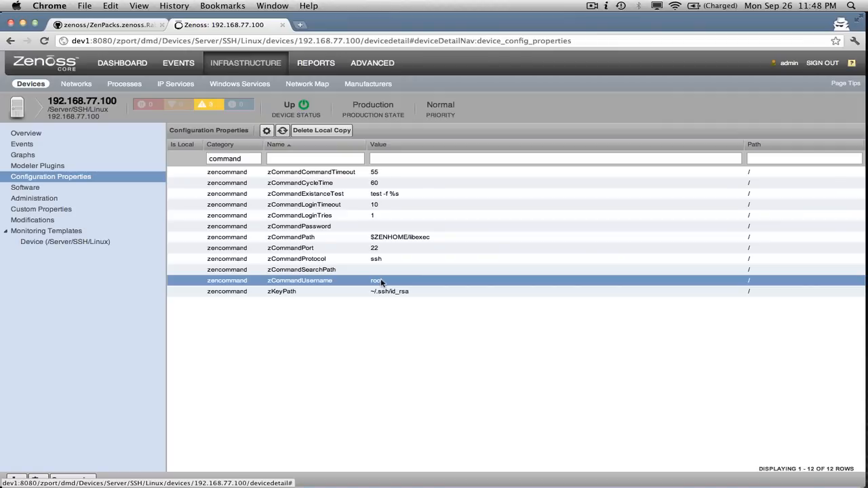
left_click(320, 226)
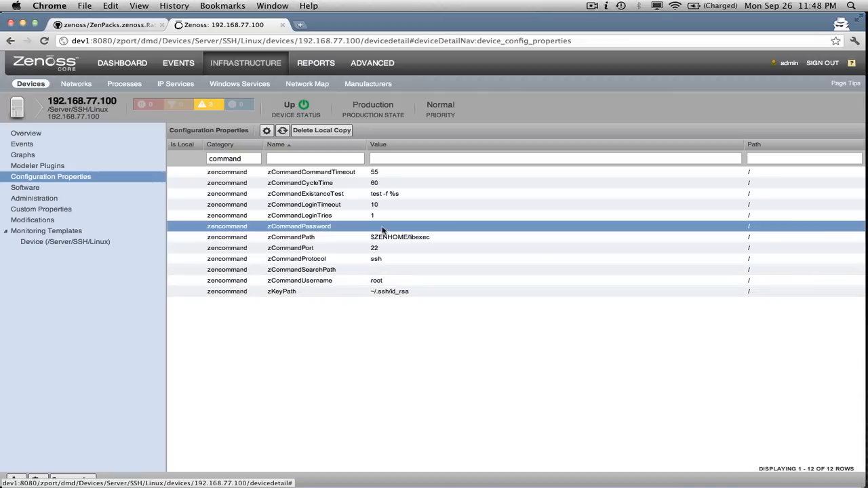
left_click(379, 280)
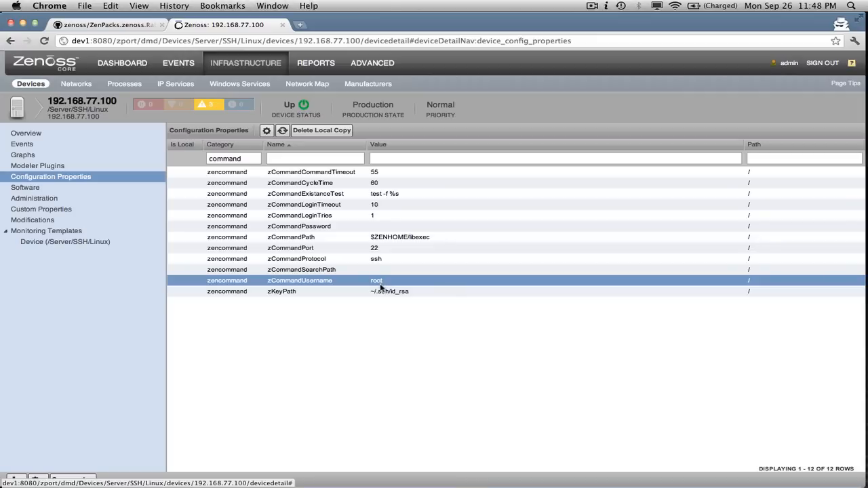
left_click(380, 293)
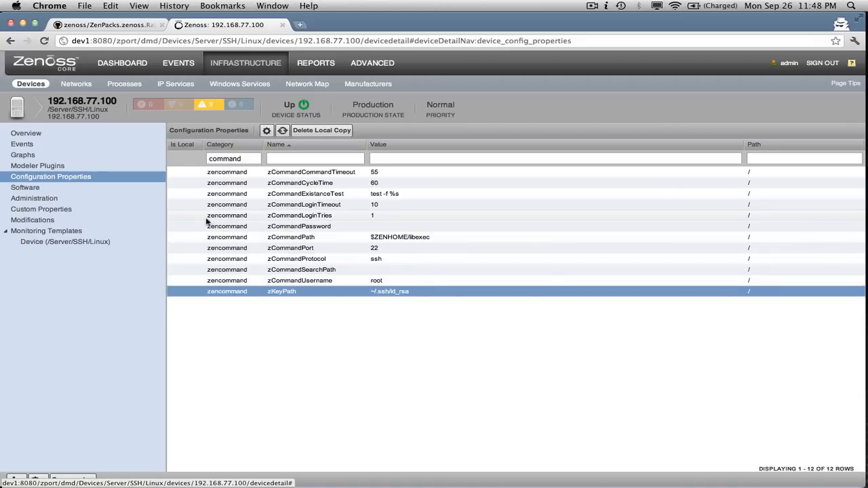
Reduce the device's selected modeler plugins to only zenoss.ssh.RabbitMQ and save the selection.
left_click(70, 165)
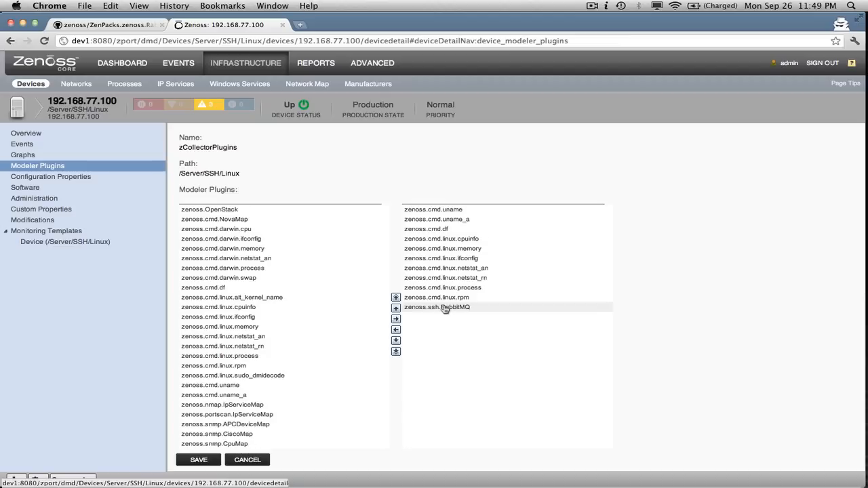
left_click_drag(445, 310, 278, 325)
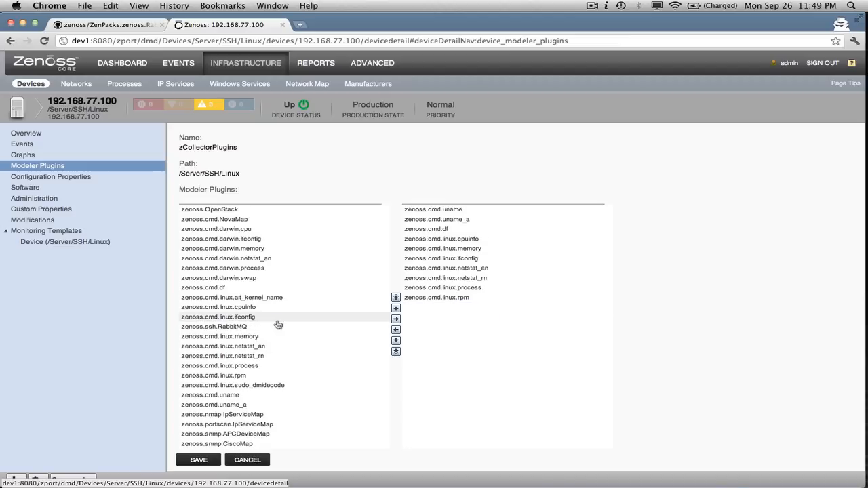
left_click(445, 212)
left_click(445, 299, "shift")
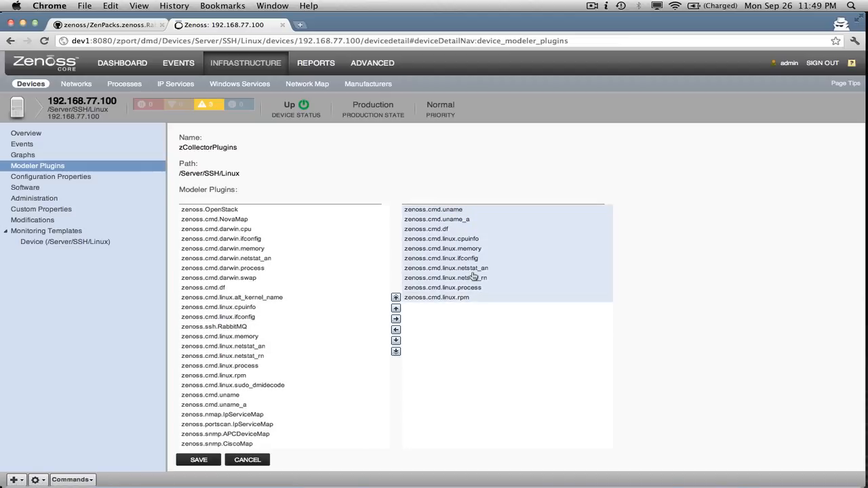
left_click_drag(444, 299, 253, 290)
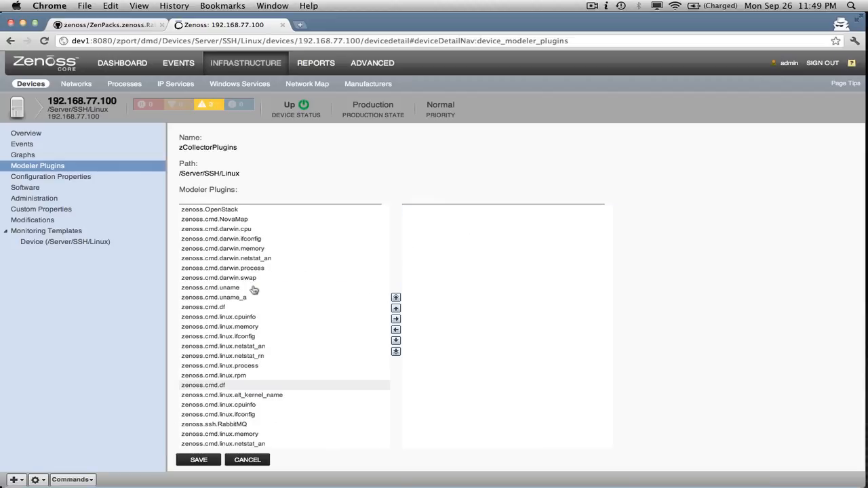
left_click_drag(224, 426, 453, 233)
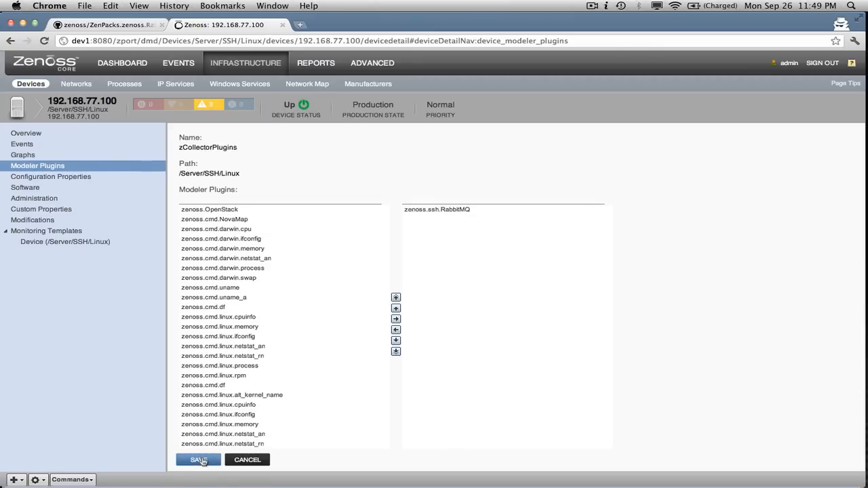
left_click(199, 460)
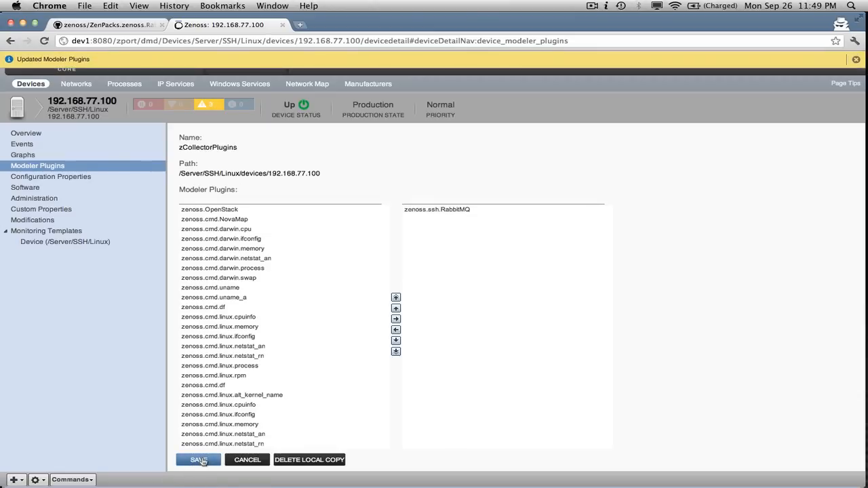
Model the device with the selected plugin and close the modeling output when it finishes.
left_click(37, 479)
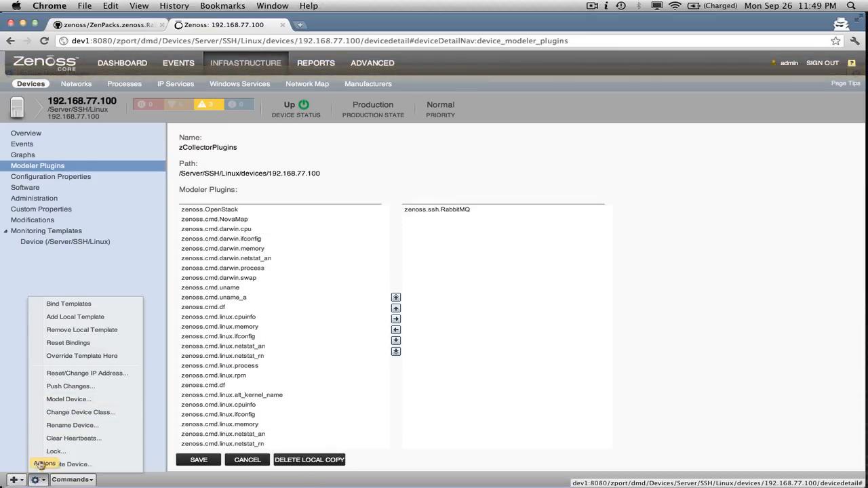
left_click(69, 401)
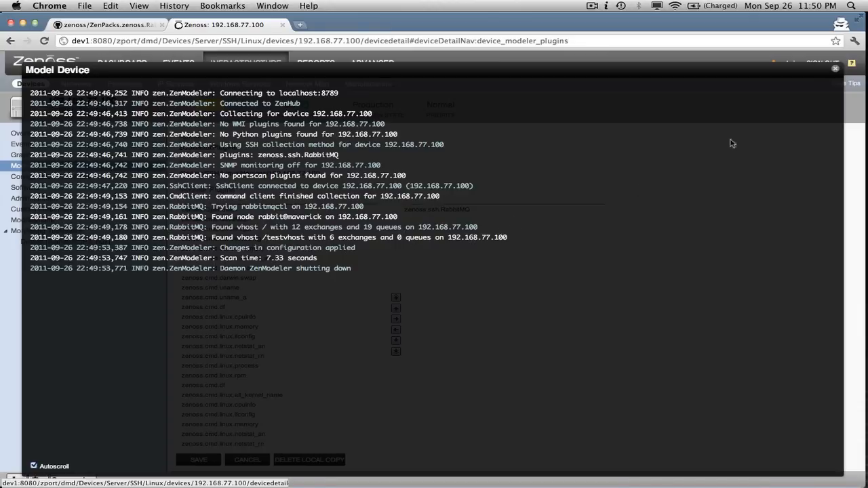
left_click(835, 71)
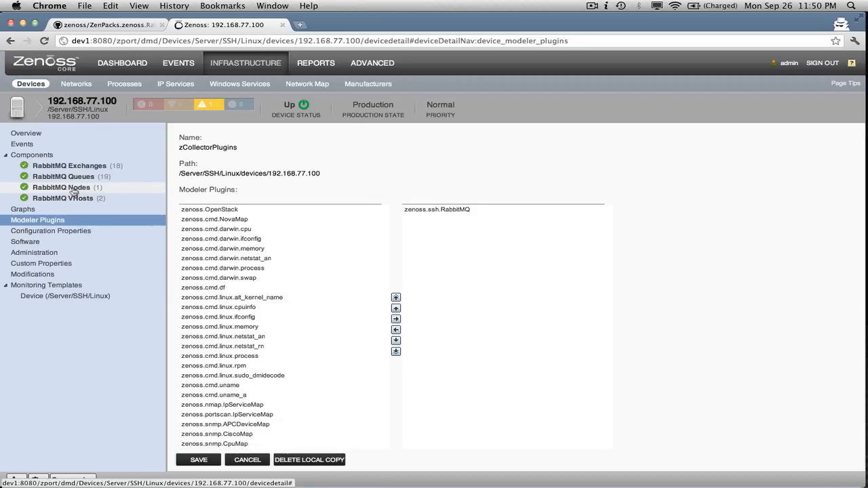
Examine the RabbitMQ node's graphs in an enlarged graph area, zooming in on recent message throughput.
left_click(73, 190)
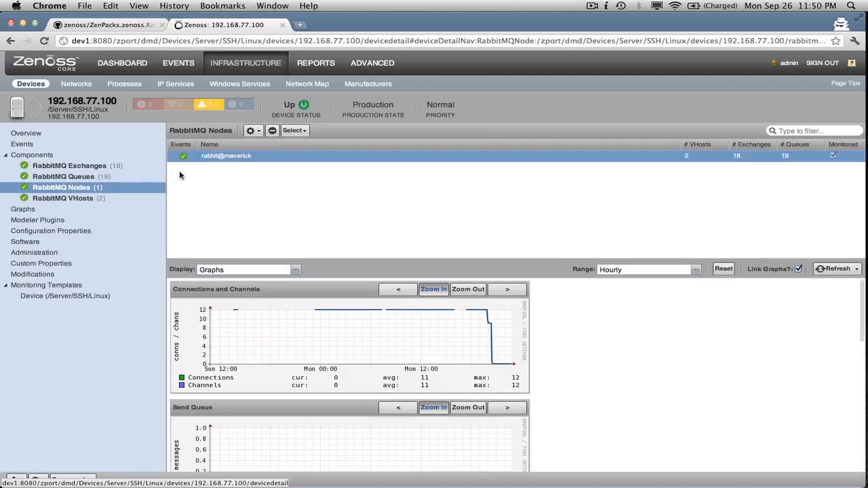
left_click_drag(371, 258, 360, 182)
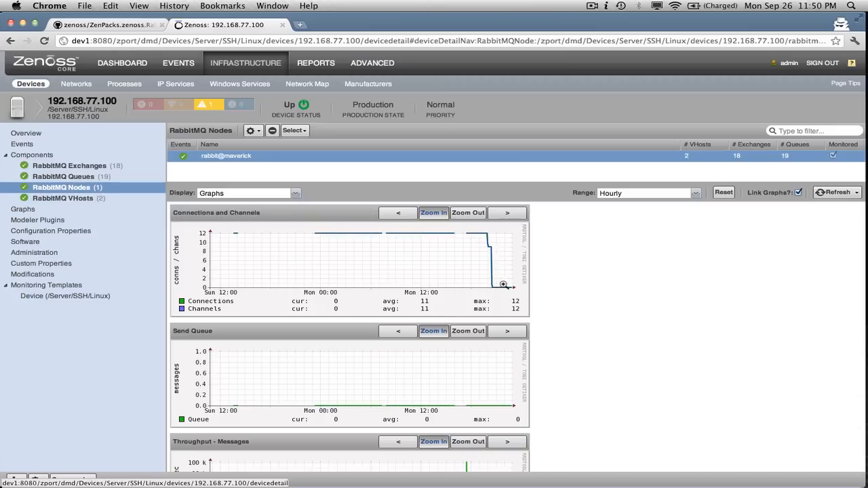
scroll(588, 308, "down", 3)
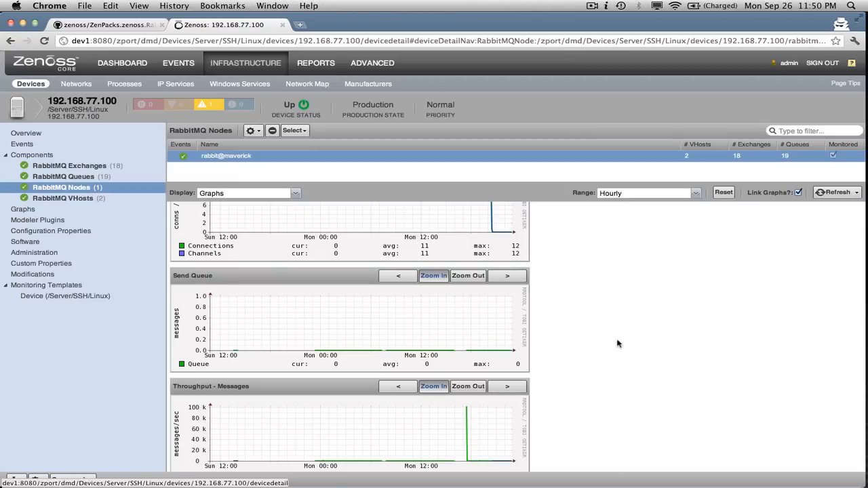
scroll(618, 344, "down", 8)
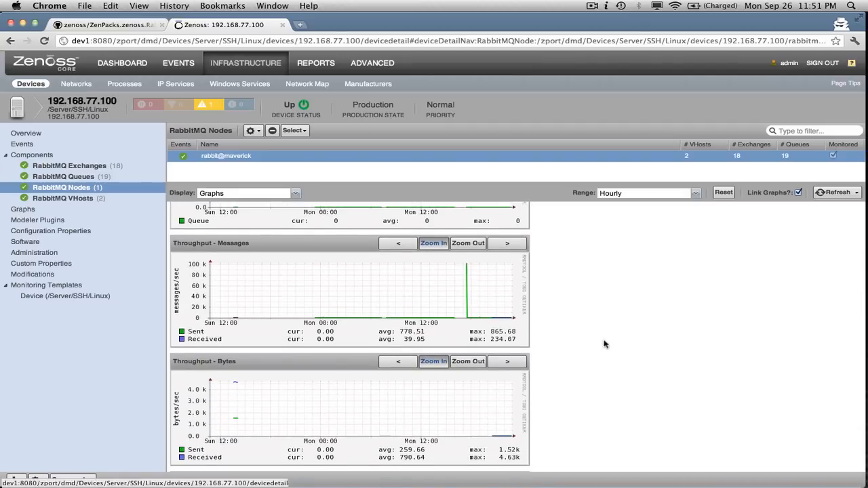
left_click(497, 315)
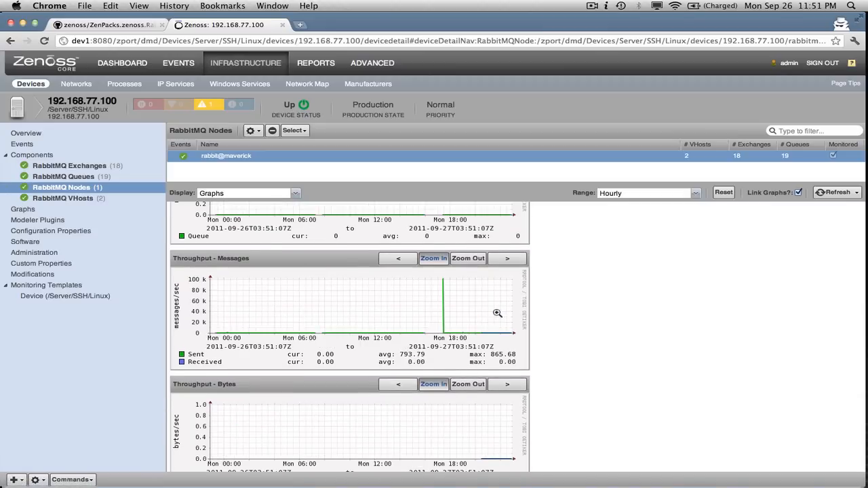
left_click(497, 313)
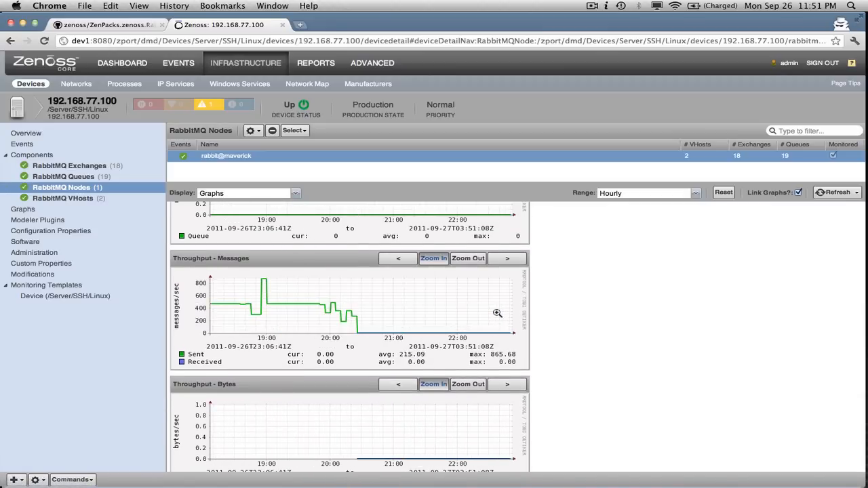
scroll(594, 374, "down", 5)
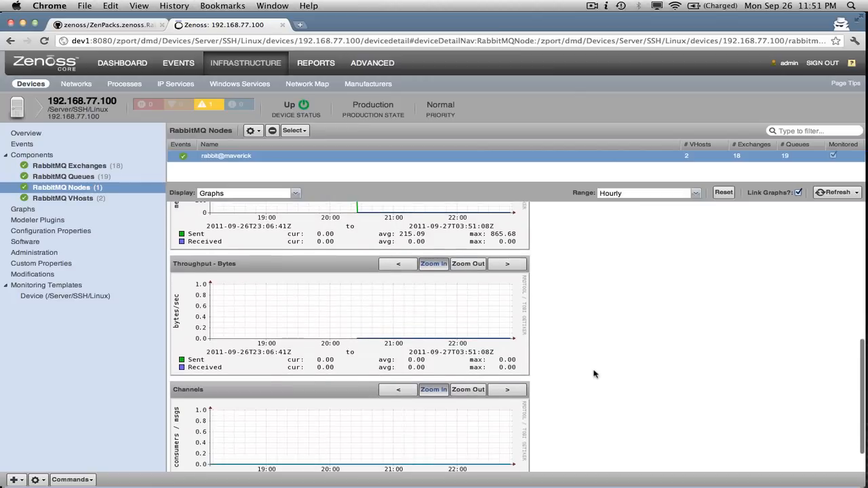
scroll(595, 374, "down", 2)
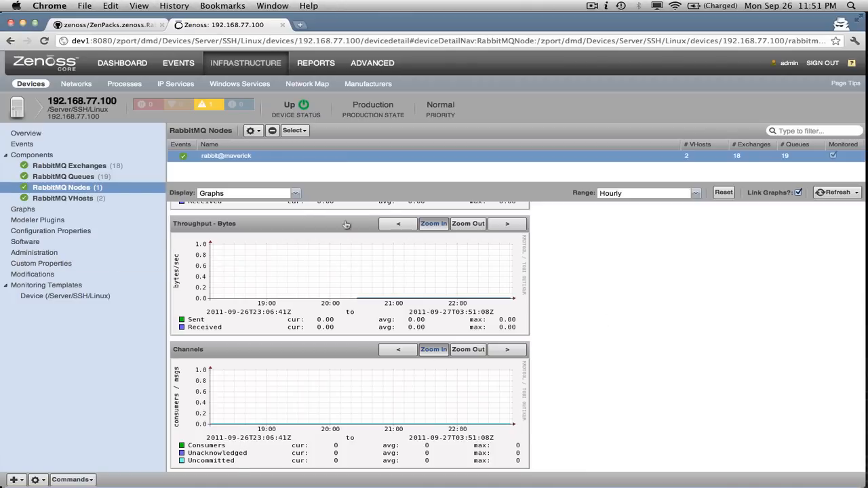
View the RabbitMQ node's related VHosts, related exchanges and related queues in turn.
left_click(285, 196)
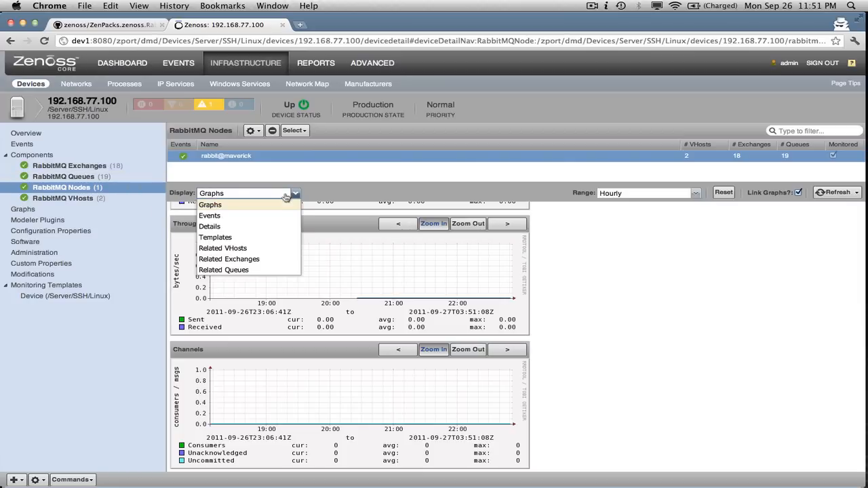
left_click(254, 253)
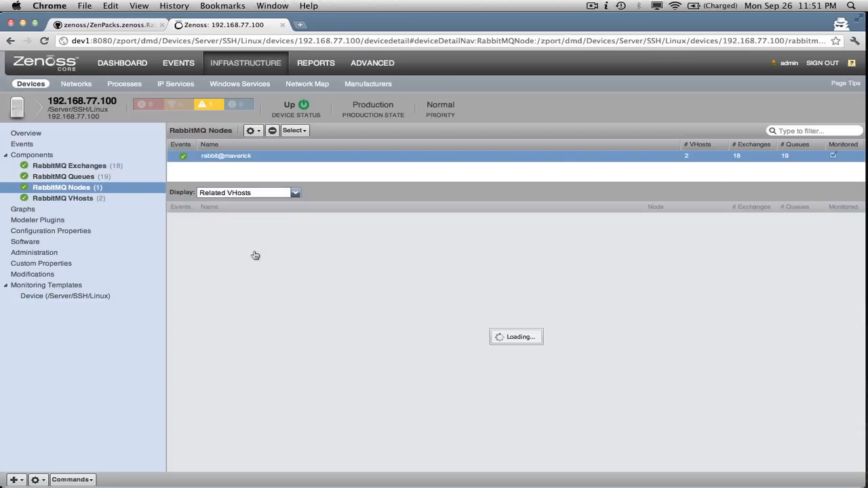
left_click(265, 196)
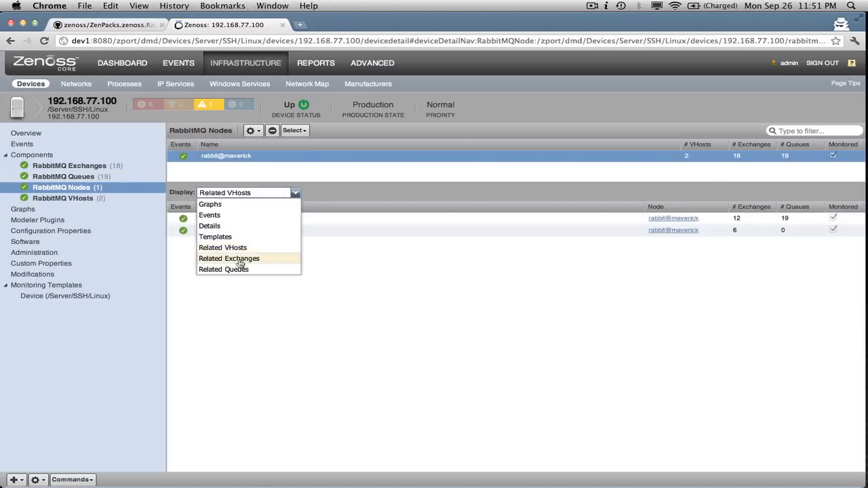
left_click(240, 262)
left_click(263, 196)
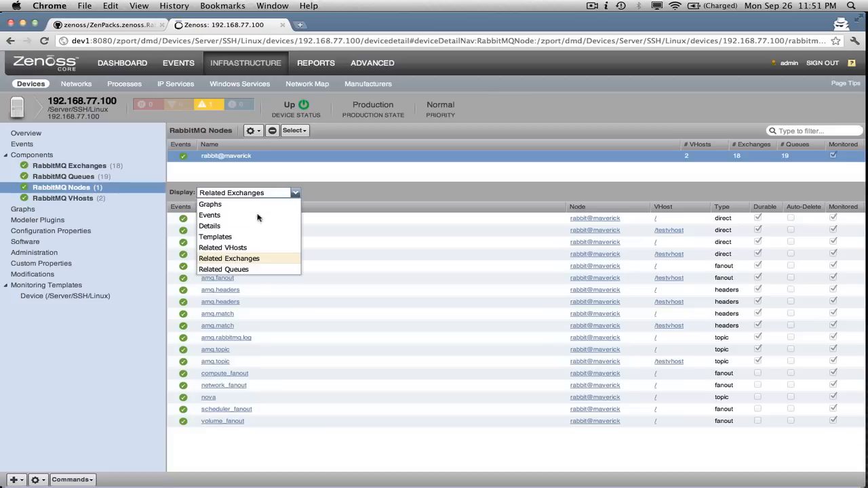
left_click(248, 269)
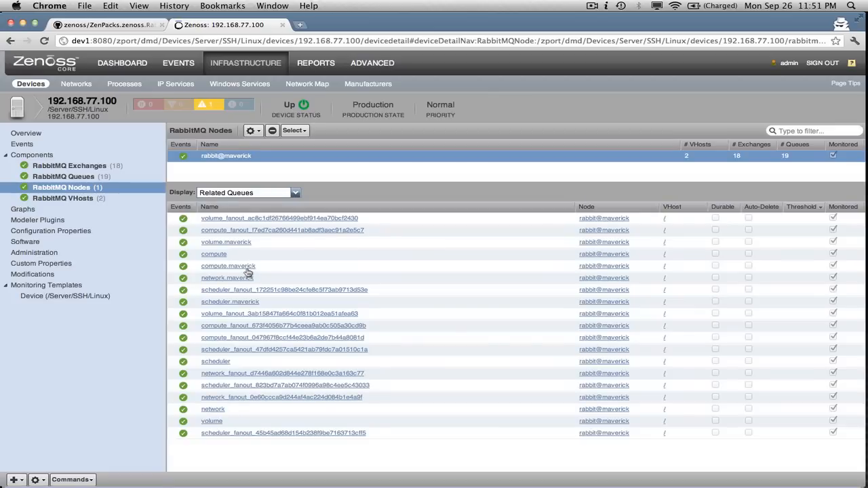
Open the RabbitMQ VHosts and display the related exchanges of the / vhost.
left_click(74, 198)
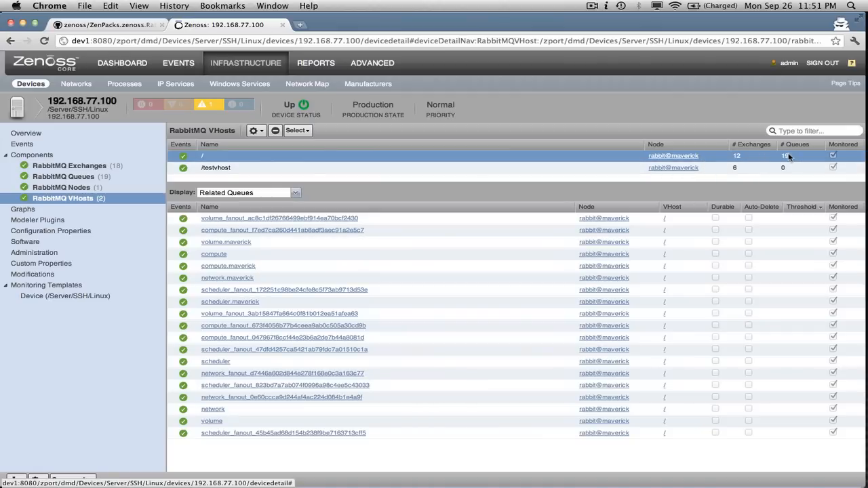
left_click(255, 195)
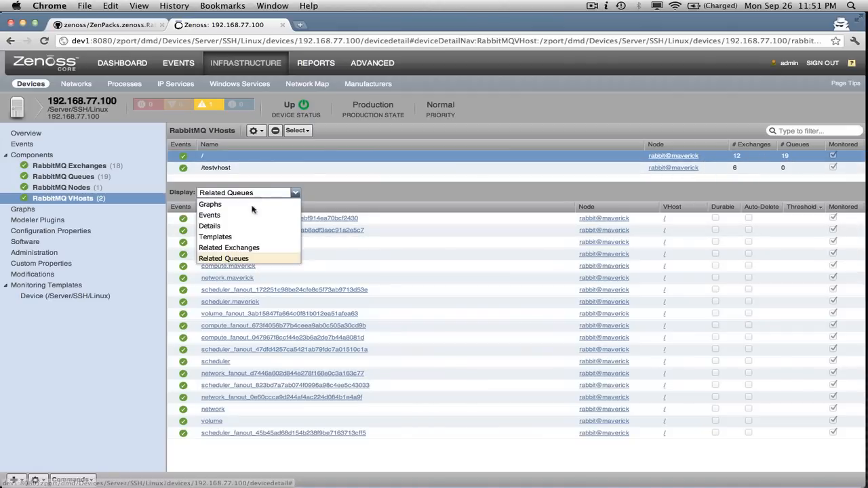
left_click(241, 248)
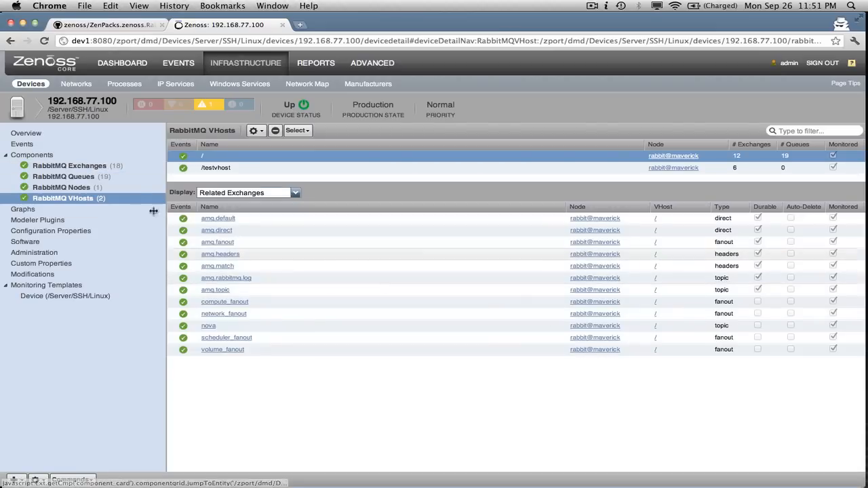
Open the RabbitMQ Queues in an enlarged list and examine the compute.maverick queue's graphs, zooming in on the recent messages.
left_click(81, 180)
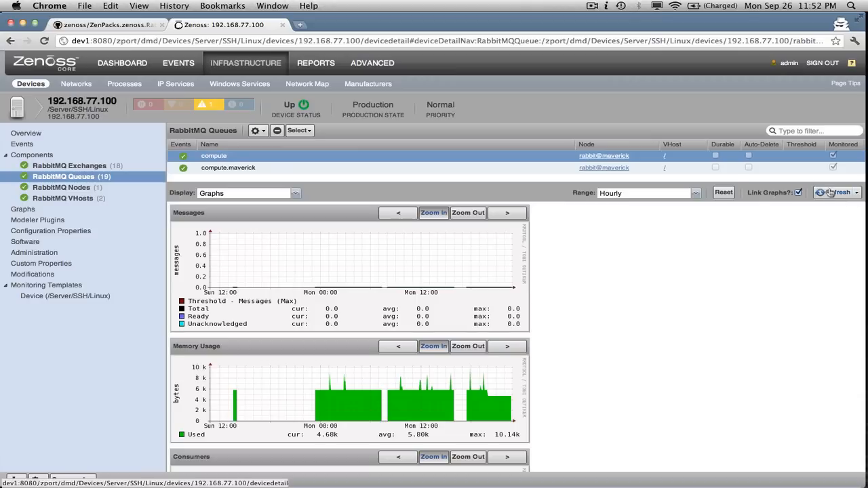
left_click_drag(582, 181, 580, 210)
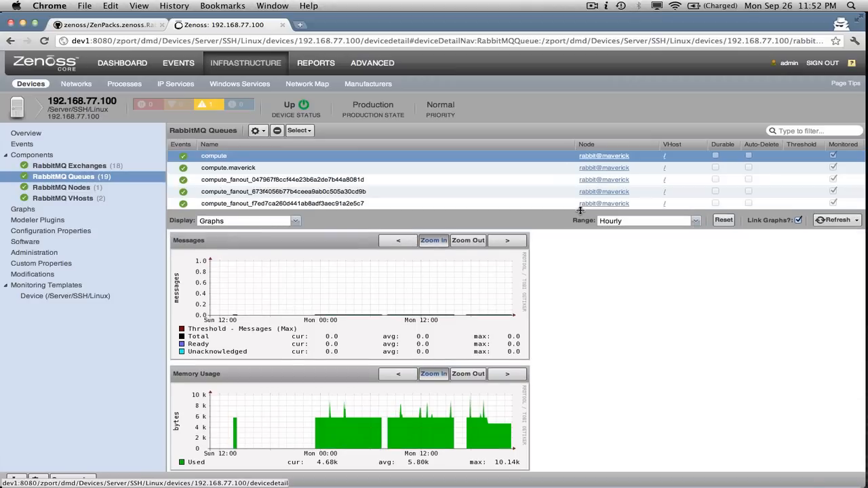
left_click(298, 168)
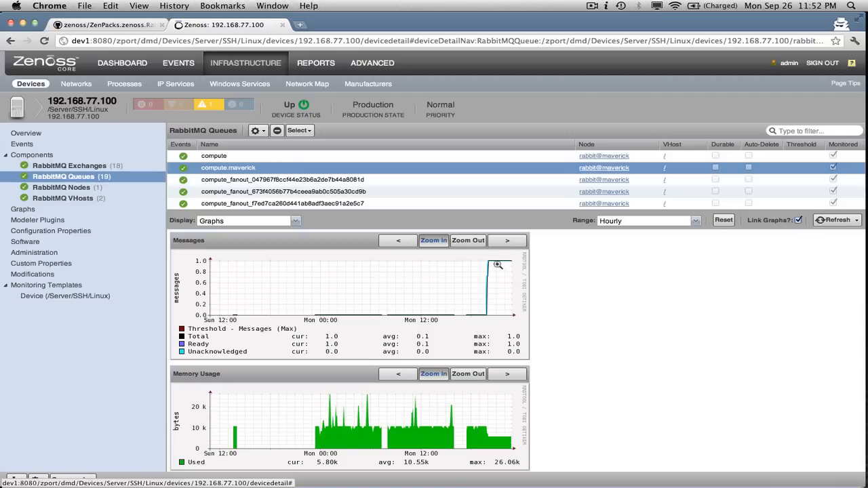
left_click(510, 283)
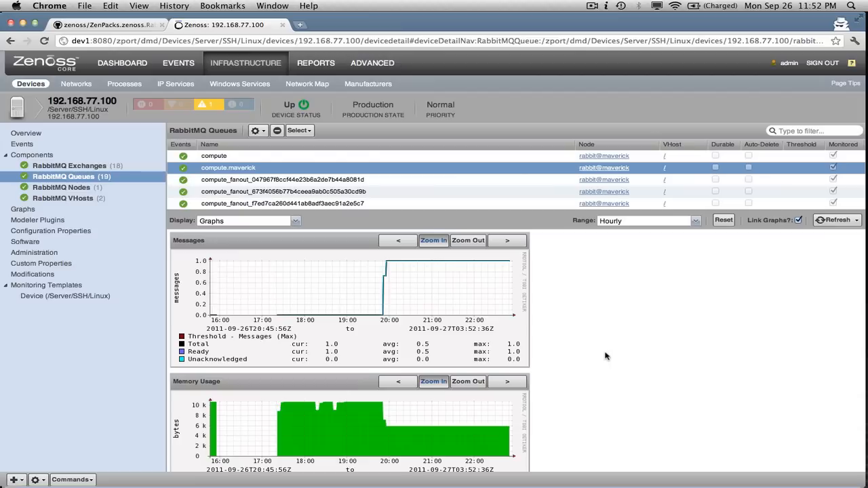
scroll(605, 356, "down", 2)
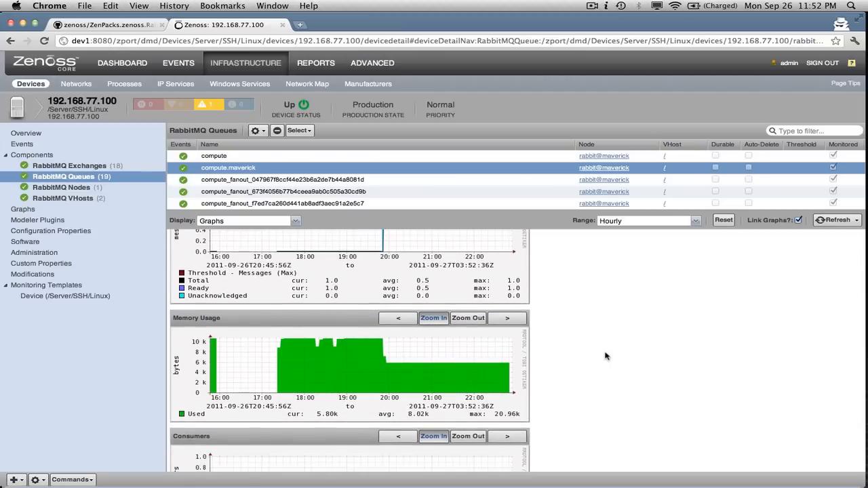
scroll(614, 356, "down", 2)
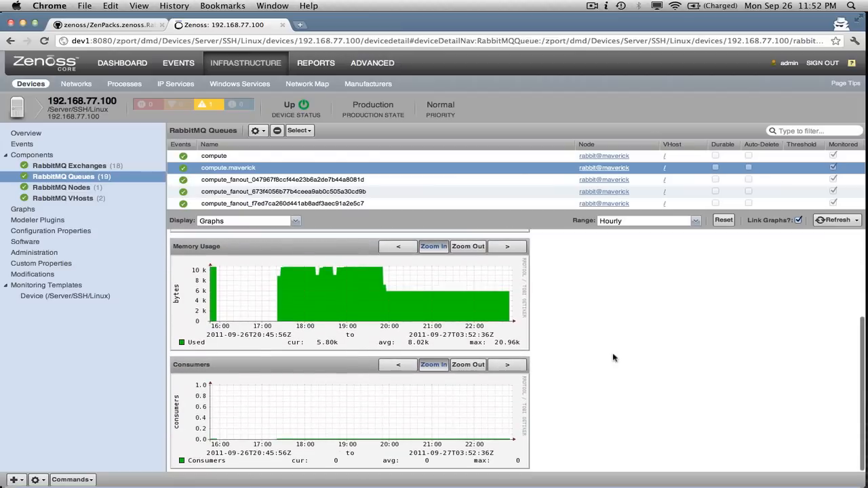
scroll(544, 419, "up", 4)
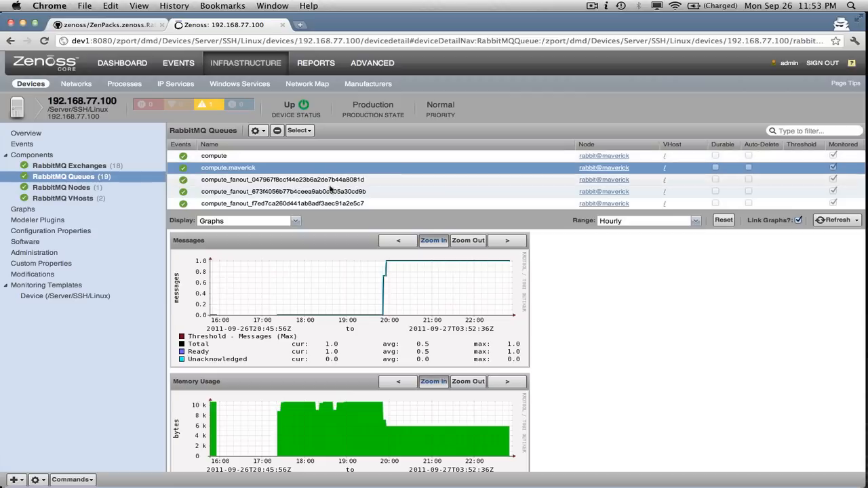
Set the compute.maverick queue's maximum messages threshold to 1, save it and display the queue's graphs.
left_click(297, 220)
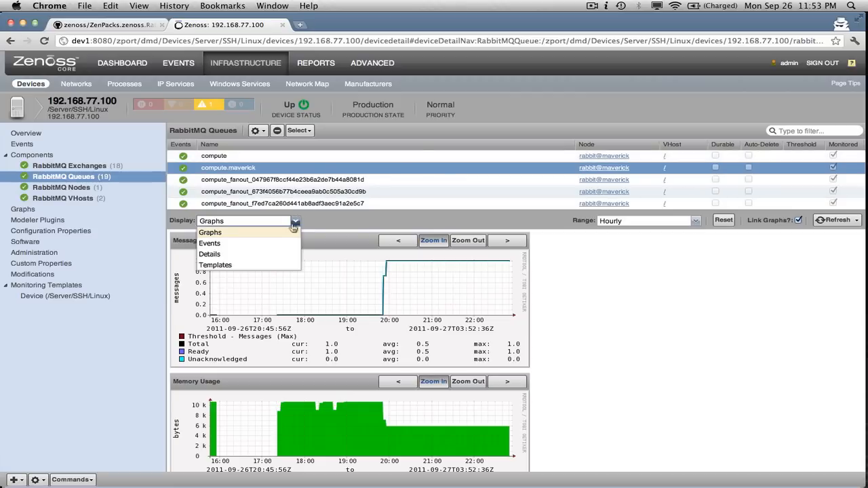
left_click(265, 255)
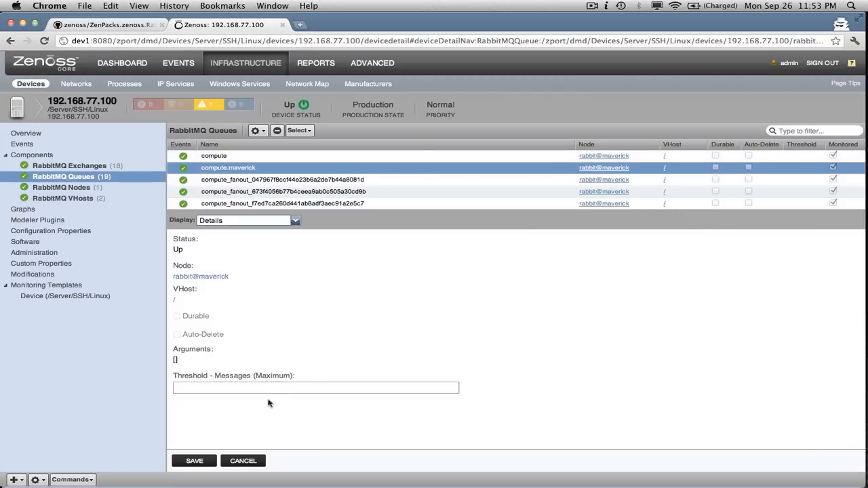
left_click(268, 391)
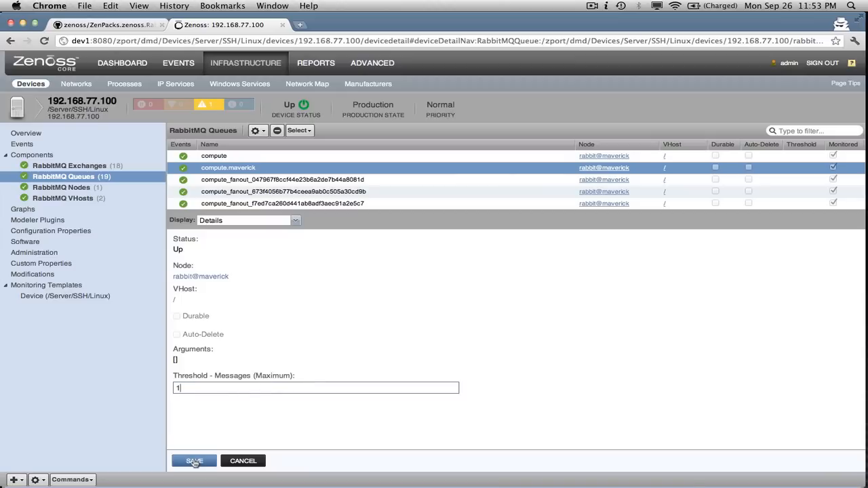
left_click(195, 462)
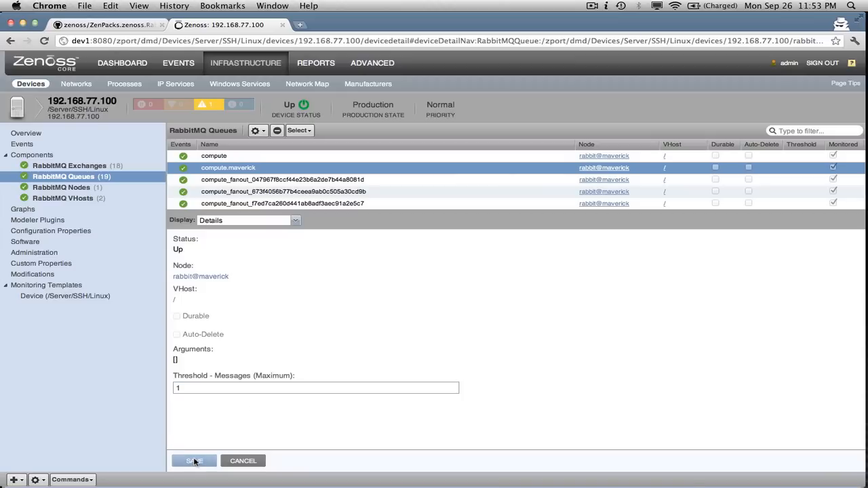
left_click(295, 221)
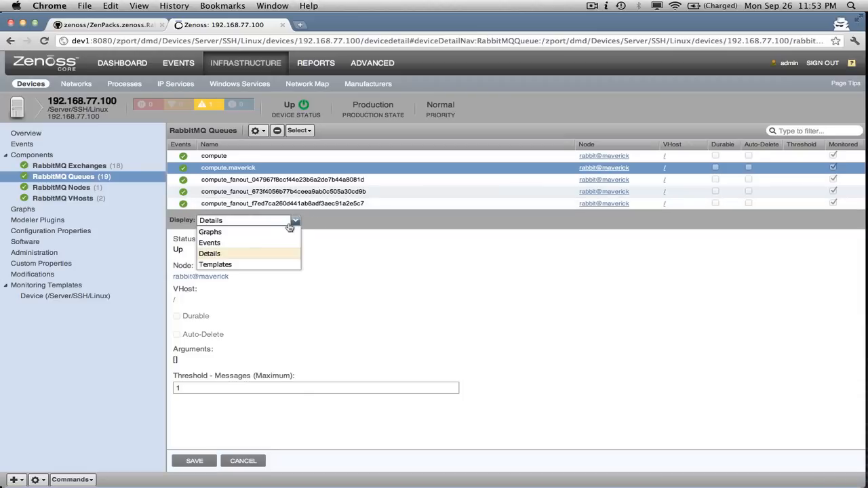
left_click(262, 233)
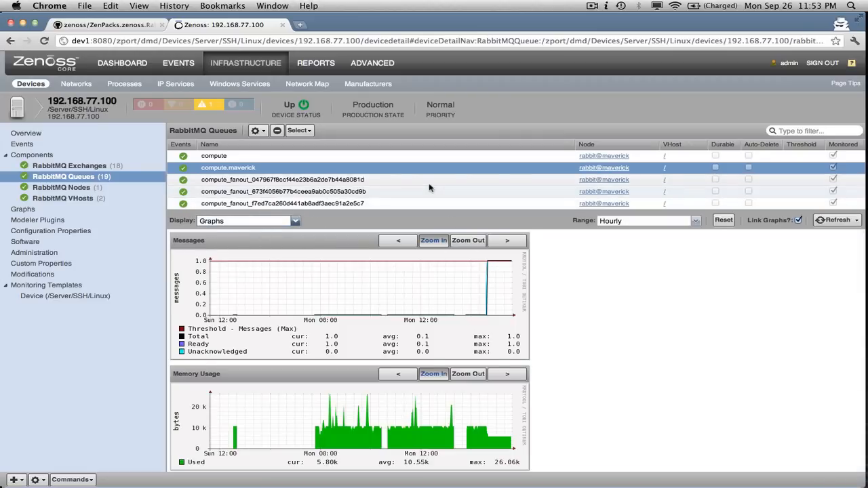
Select the scheduler queue and zoom in on the recent rise in its Messages graph.
scroll(429, 188, "down", 1)
scroll(430, 188, "down", 6)
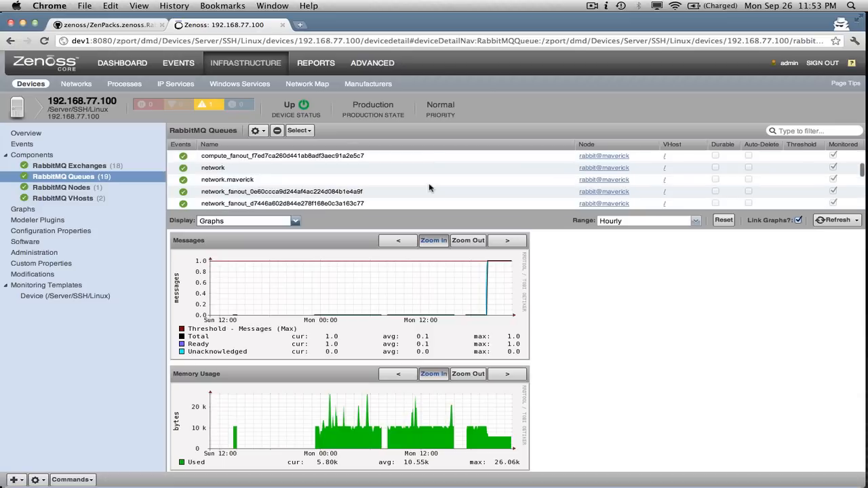
left_click(404, 179)
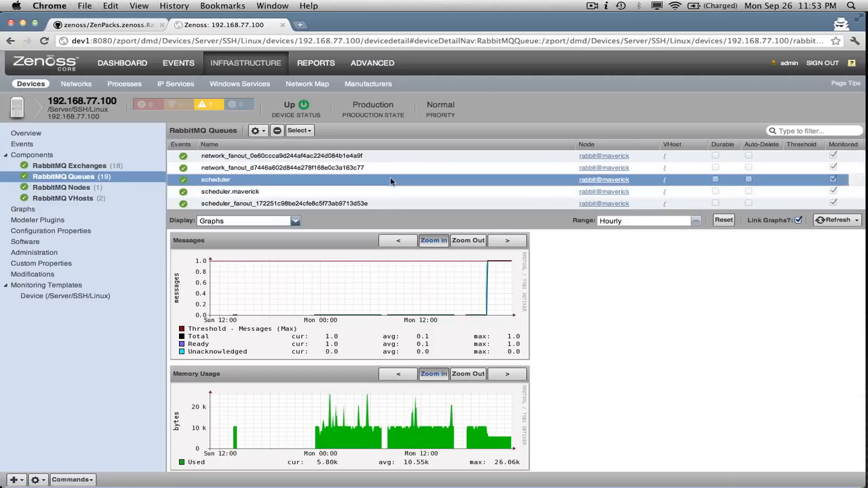
left_click(499, 300)
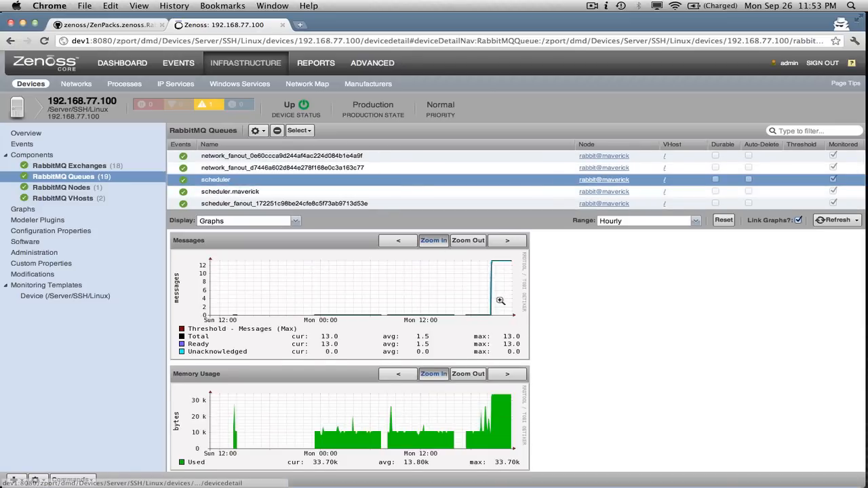
left_click(500, 300)
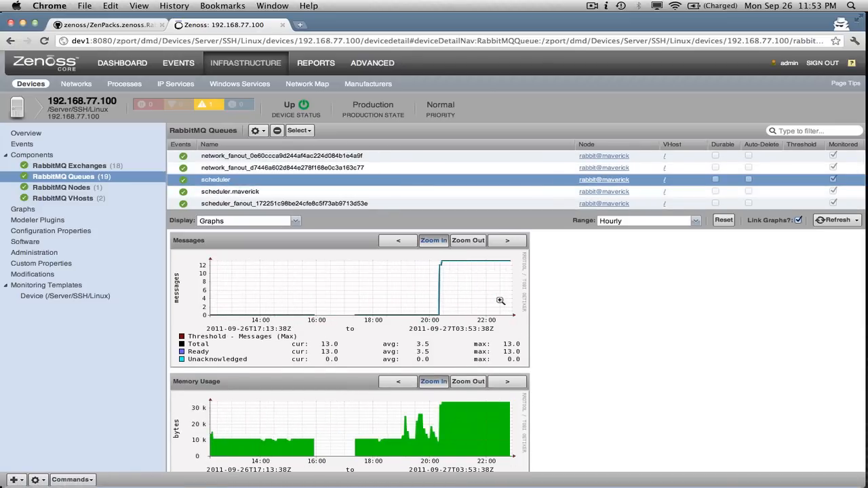
Set the scheduler queue's maximum messages threshold to 10 in its details and save it.
left_click(233, 222)
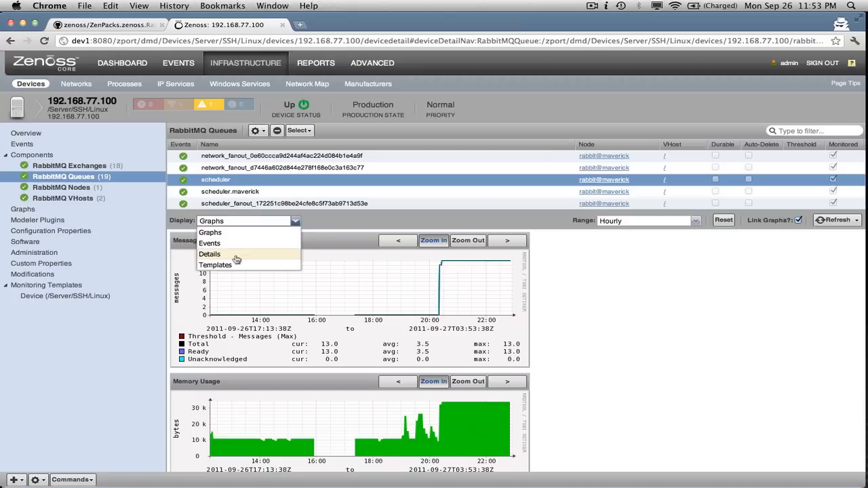
left_click(212, 253)
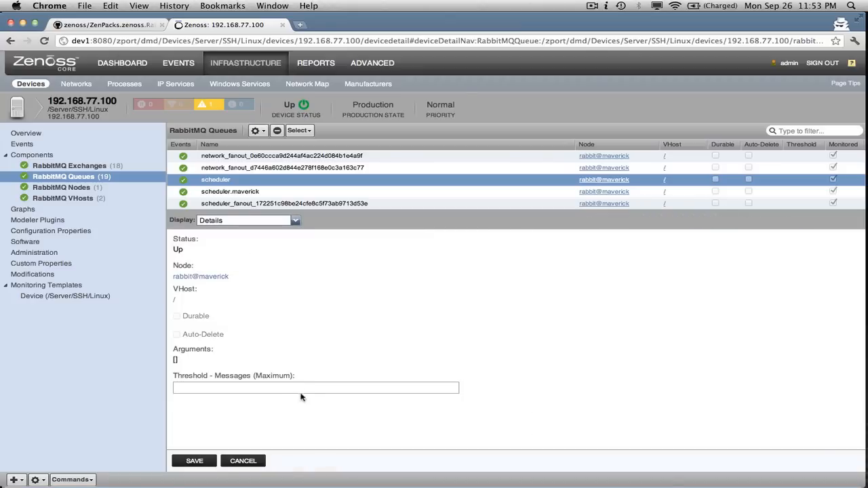
left_click(300, 389)
type("10")
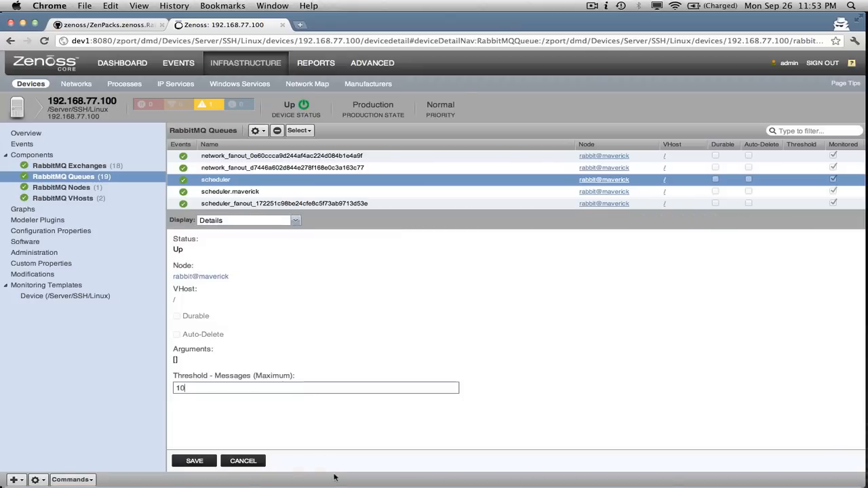
left_click(205, 461)
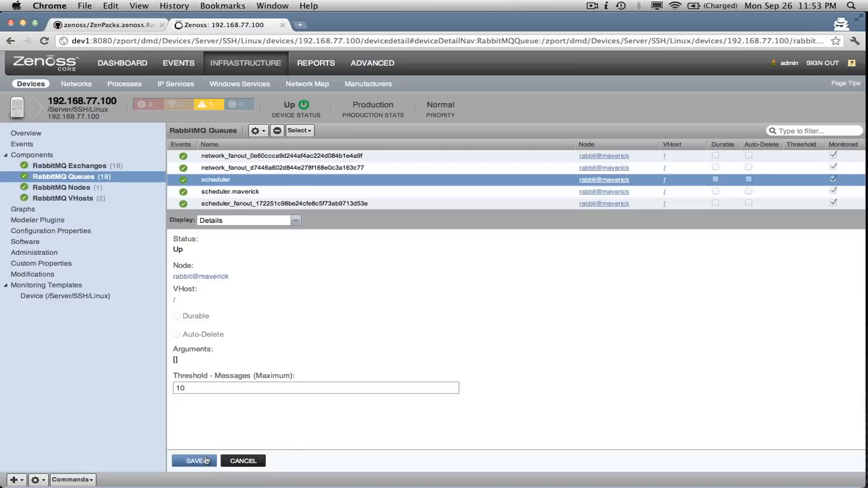
Display the scheduler queue's graphs and zoom in on its recent messages relative to the threshold line.
left_click(276, 221)
left_click(249, 232)
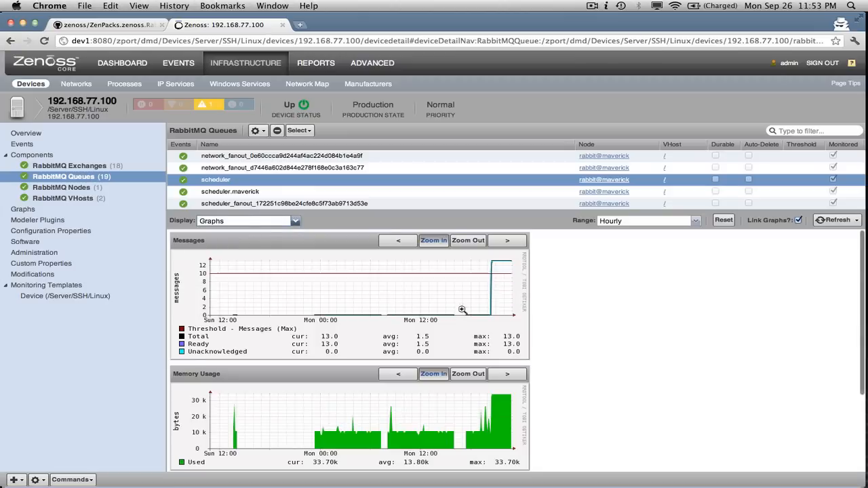
left_click(483, 289)
left_click(483, 287)
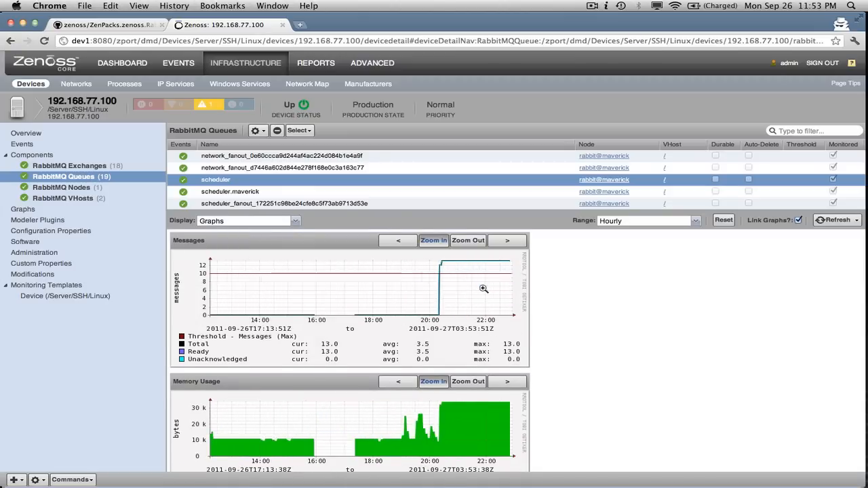
left_click(482, 288)
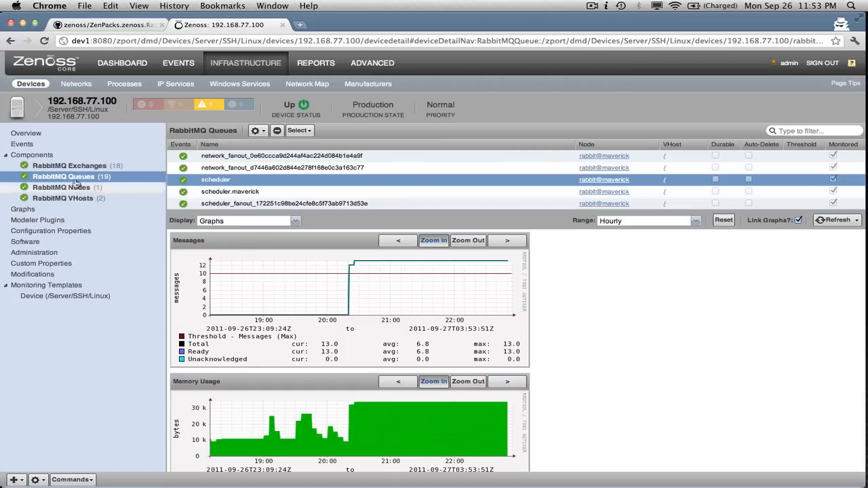
Check the device's events and return to the RabbitMQ Queues list.
left_click(56, 145)
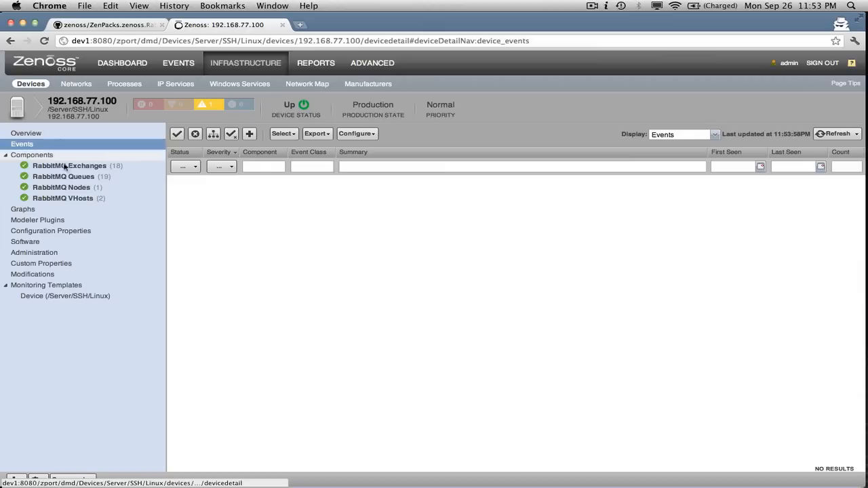
left_click(68, 177)
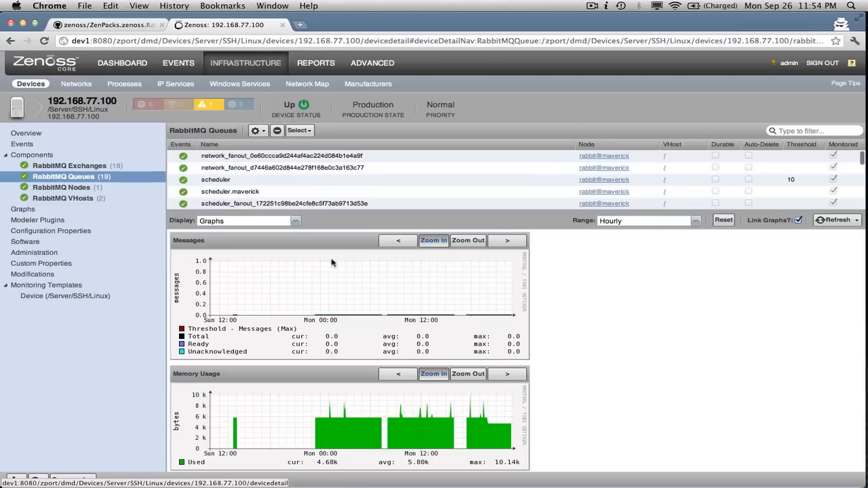